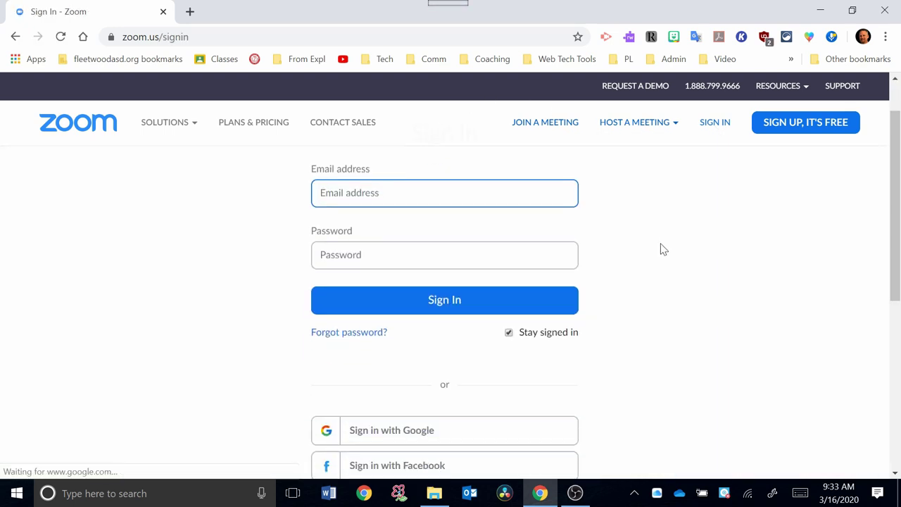
Sign in to Zoom with a Google account and create a new Zoom account from it.
{"action": "scroll", "coordinate": [659, 254], "scroll_direction": "down", "scroll_amount": 1}
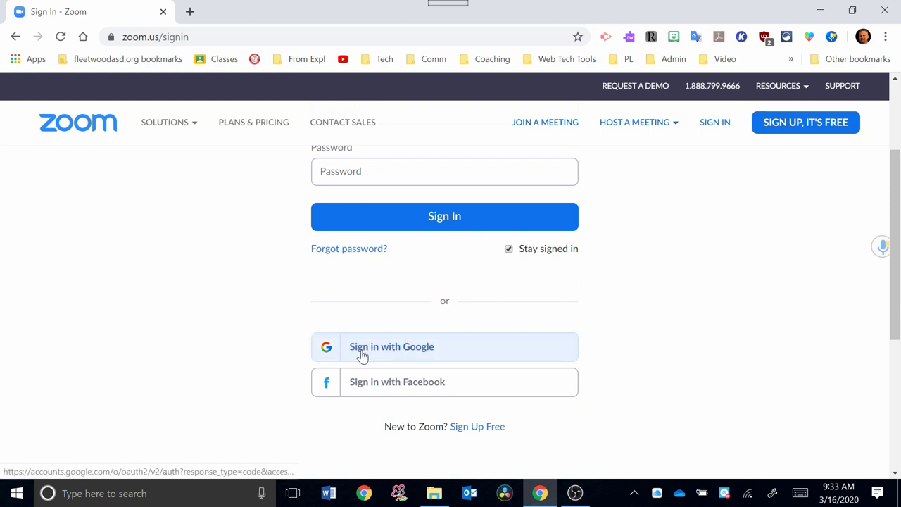
{"action": "left_click", "coordinate": [410, 352]}
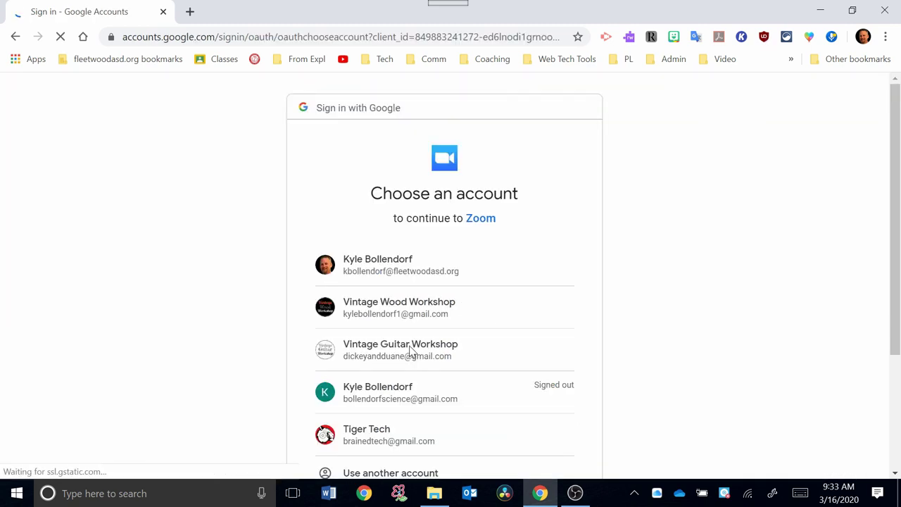
{"action": "left_click", "coordinate": [371, 265]}
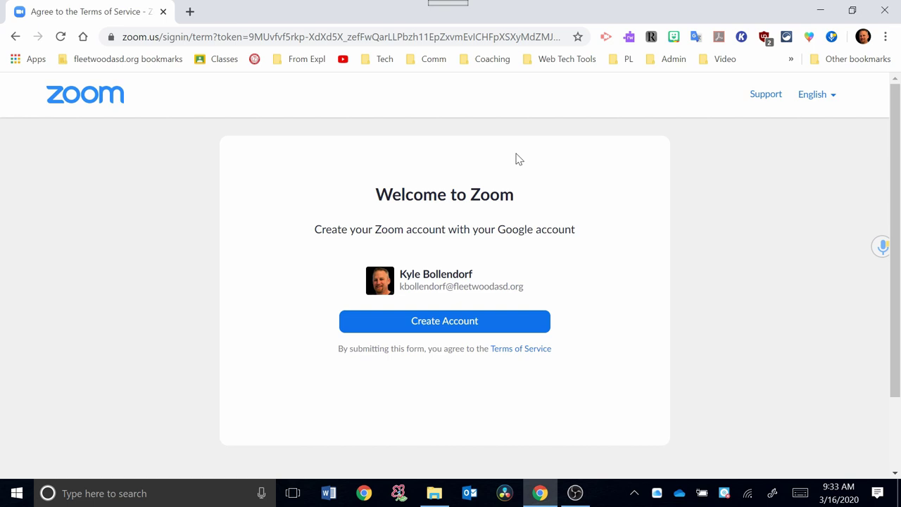
{"action": "left_click", "coordinate": [434, 327]}
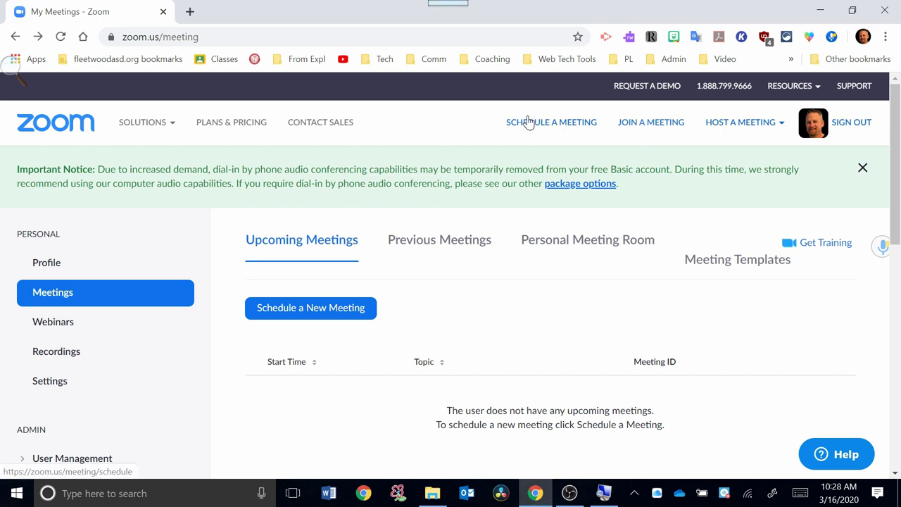
Host a new meeting with video on and let the browser launch the Zoom desktop app.
{"action": "mouse_move", "coordinate": [732, 131]}
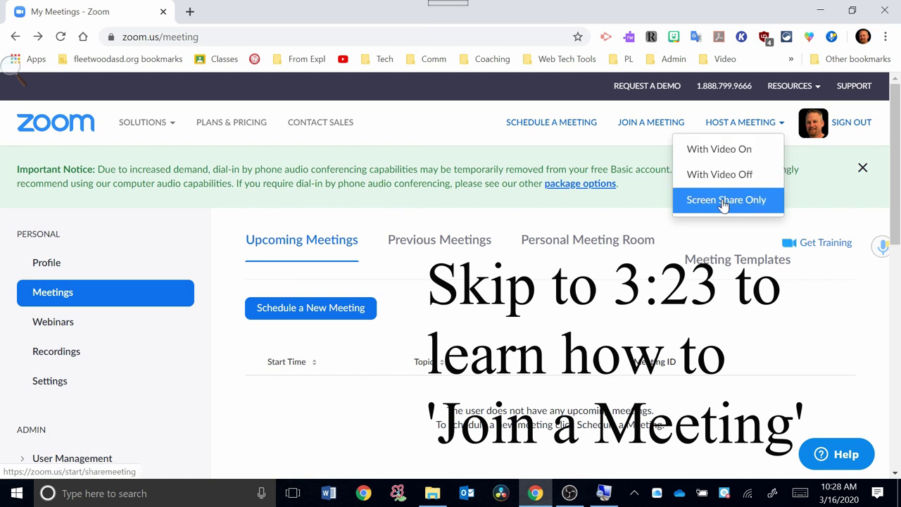
{"action": "left_click", "coordinate": [723, 152]}
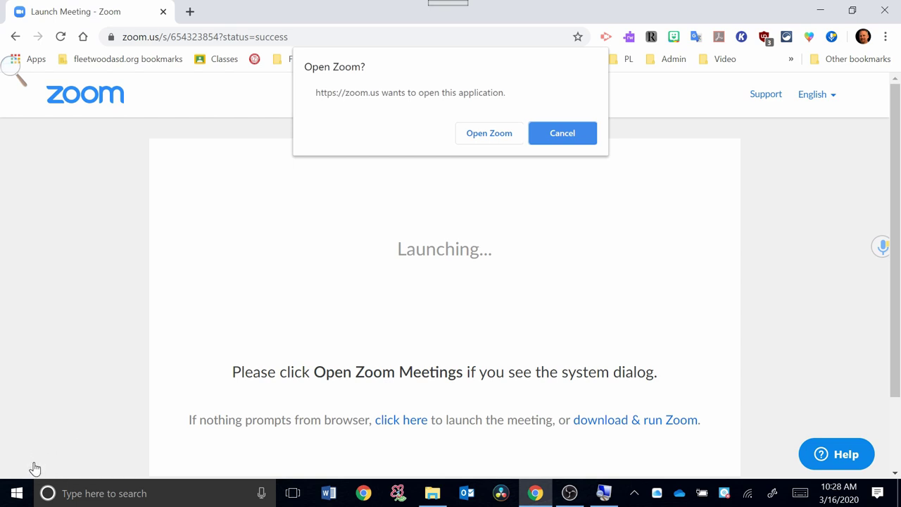
{"action": "left_click", "coordinate": [491, 135]}
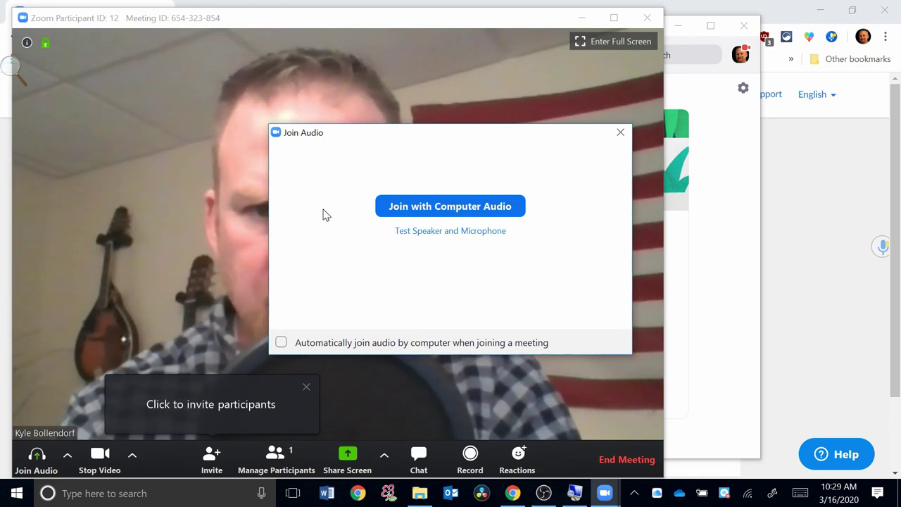
{"action": "left_click_drag", "start_coordinate": [396, 146], "coordinate": [692, 176]}
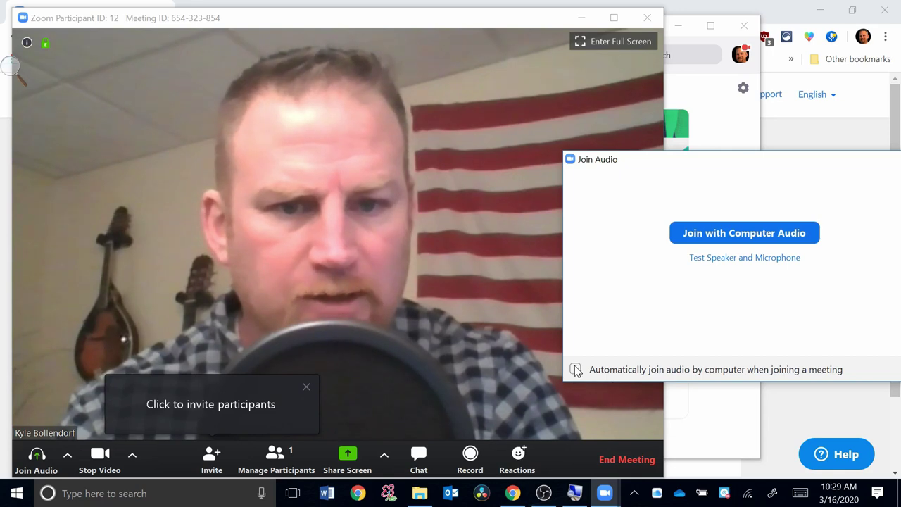
{"action": "left_click", "coordinate": [706, 241]}
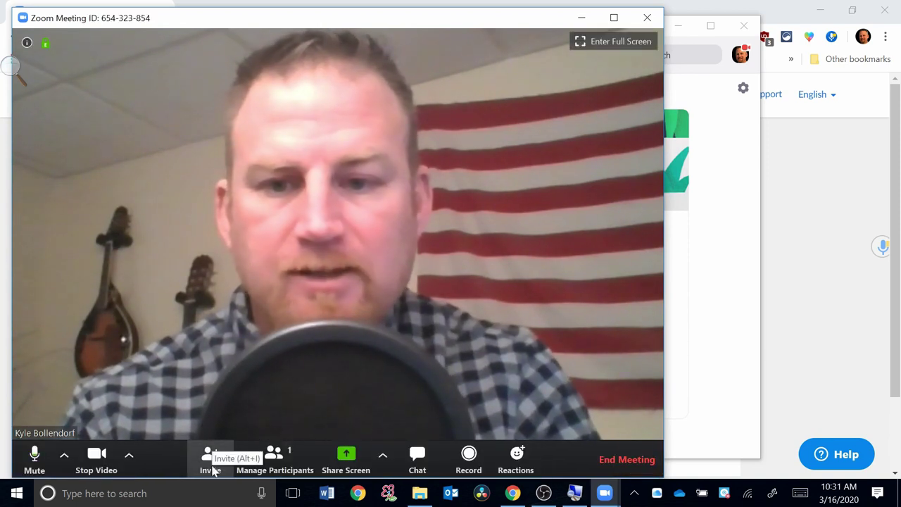
{"action": "left_click", "coordinate": [210, 459]}
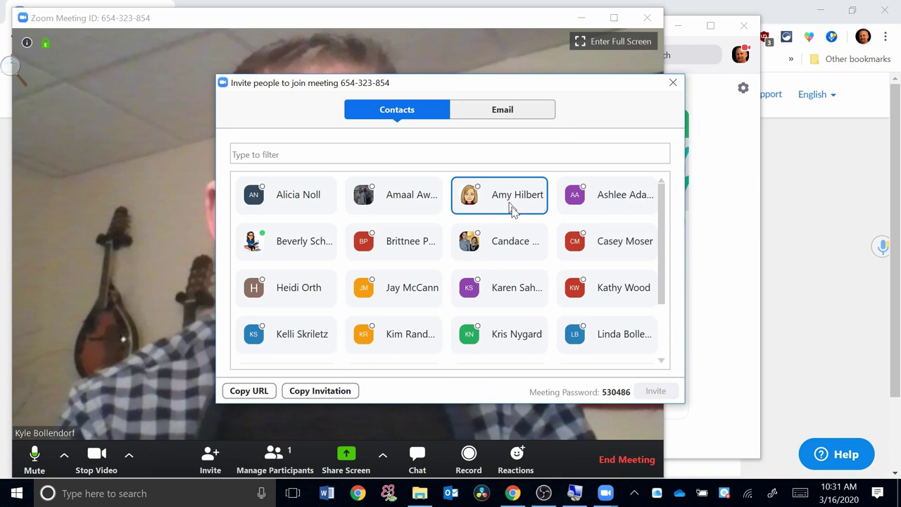
{"action": "left_click", "coordinate": [504, 117]}
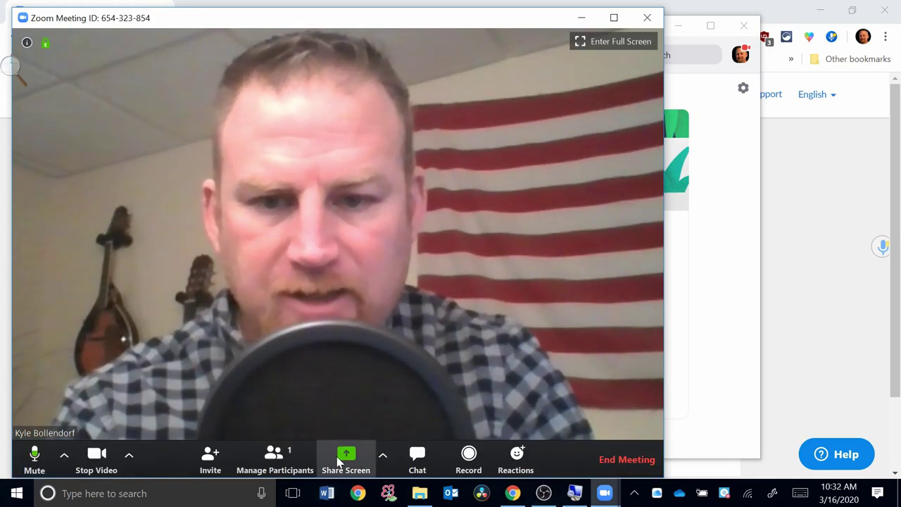
Share a whiteboard, sketch a freehand line on it, then stop sharing.
{"action": "left_click", "coordinate": [346, 459]}
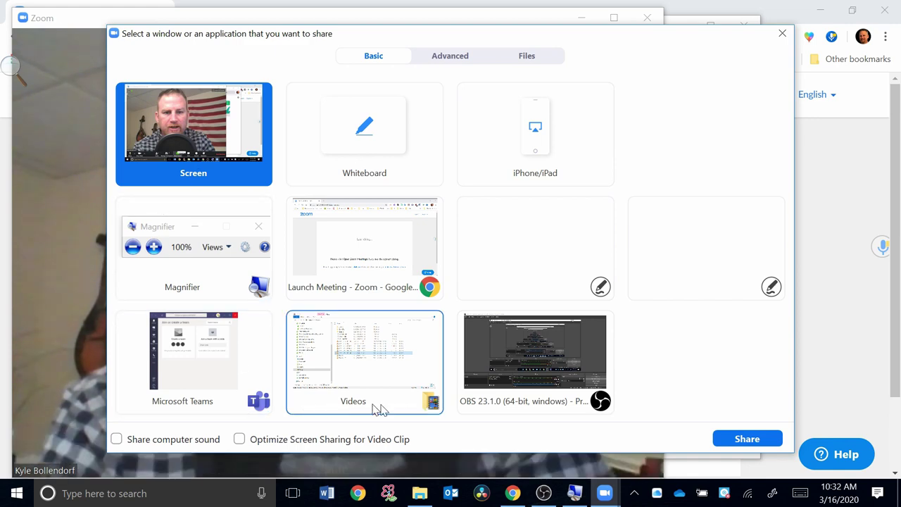
{"action": "left_click", "coordinate": [372, 143]}
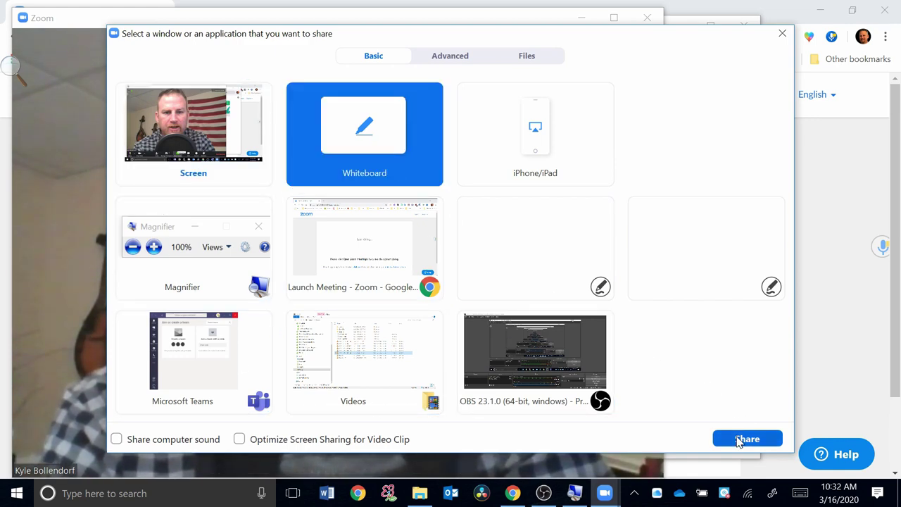
{"action": "left_click", "coordinate": [744, 439]}
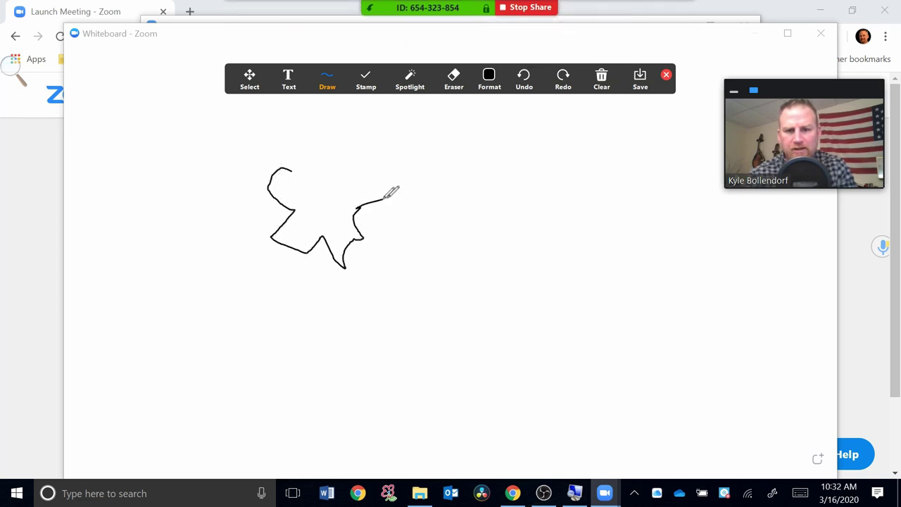
{"action": "left_click_drag", "start_coordinate": [385, 197], "coordinate": [462, 231]}
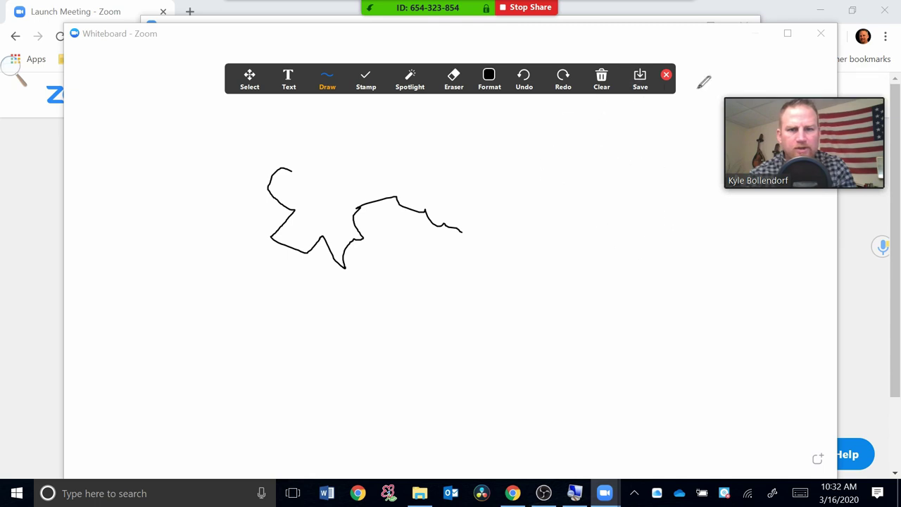
{"action": "mouse_move", "coordinate": [519, 34]}
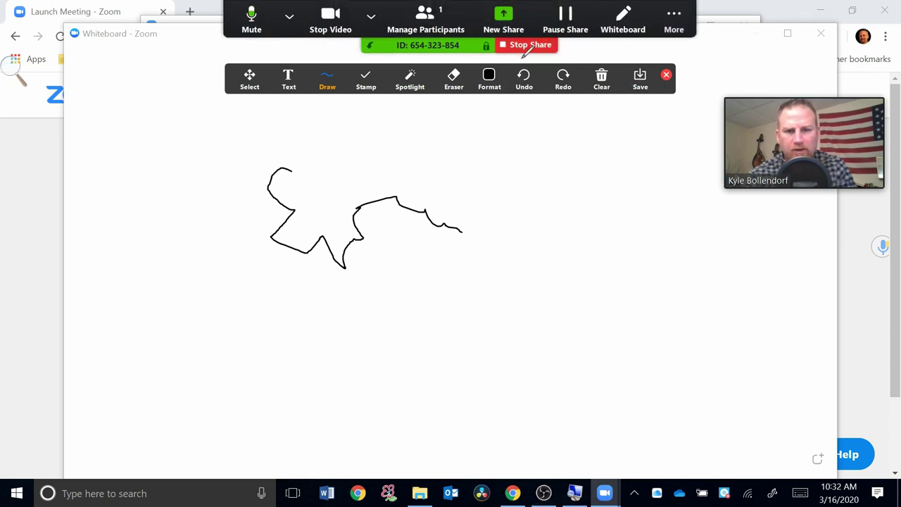
{"action": "left_click", "coordinate": [521, 45]}
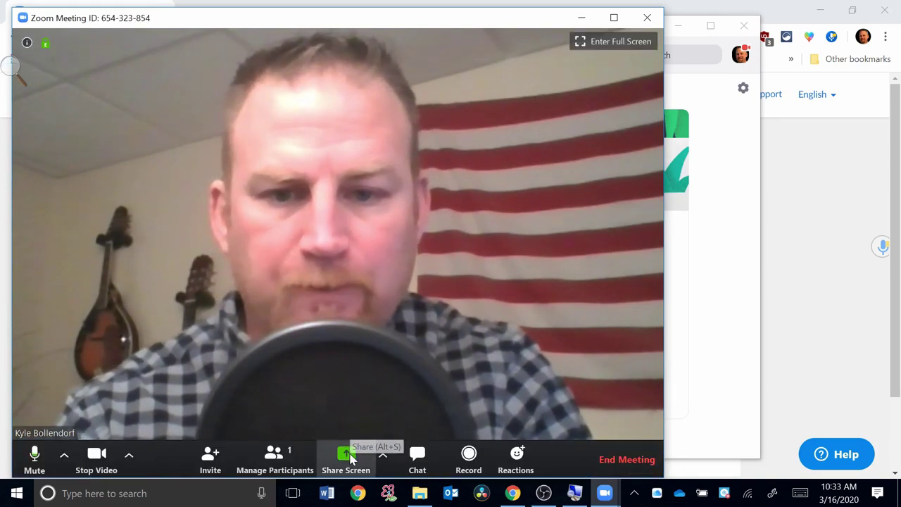
Share the Videos folder window, open Unit 3 Motion and Forces to show the Venn diagram, then stop sharing.
{"action": "left_click", "coordinate": [352, 456]}
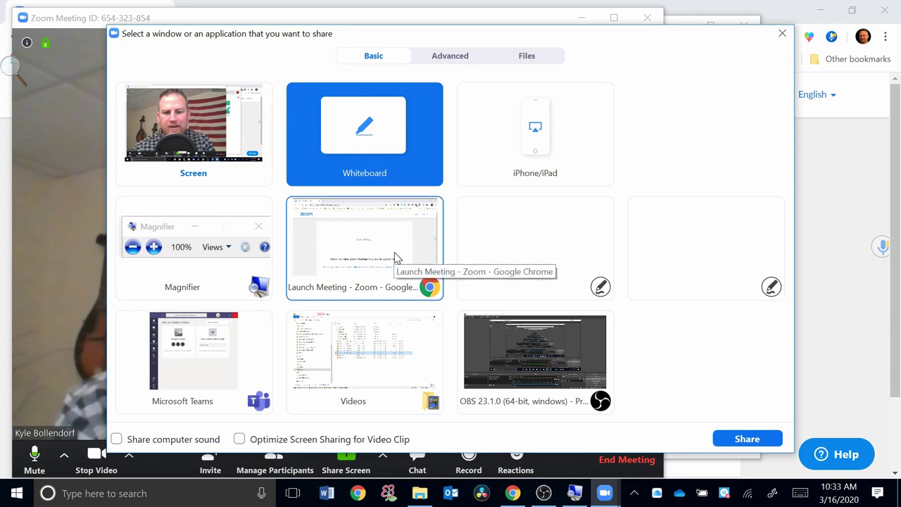
{"action": "left_click", "coordinate": [360, 350]}
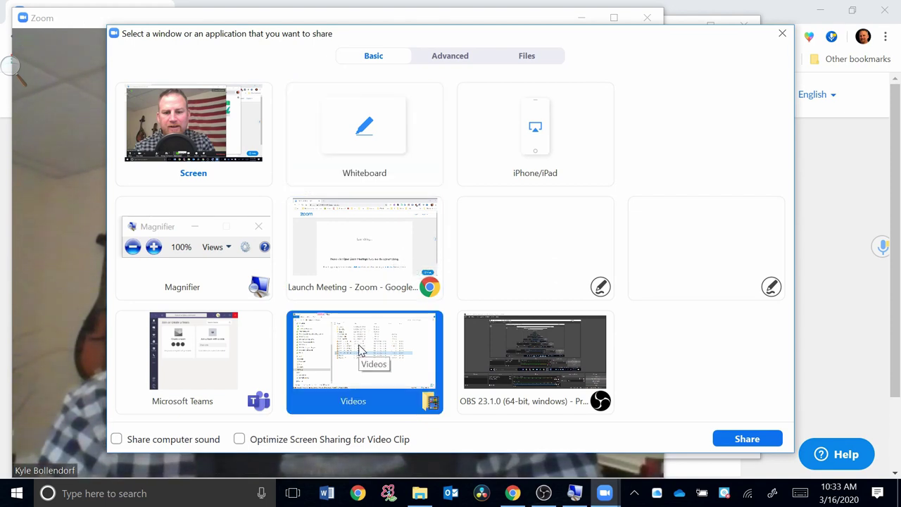
{"action": "left_click", "coordinate": [745, 439]}
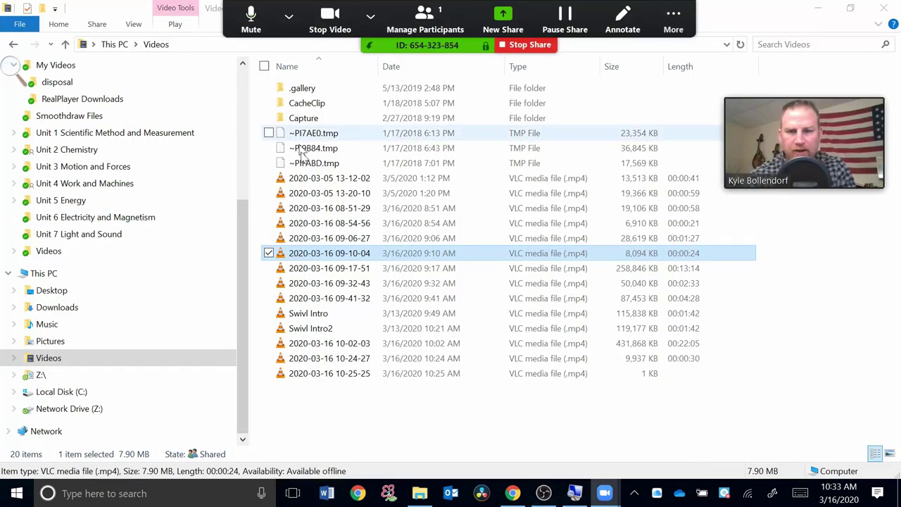
{"action": "left_click_drag", "start_coordinate": [245, 265], "coordinate": [273, 178]}
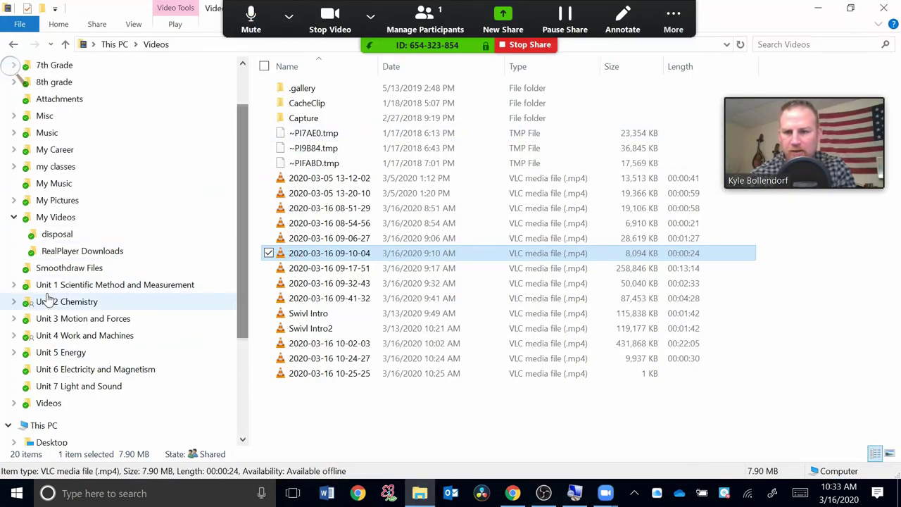
{"action": "left_click_drag", "start_coordinate": [250, 252], "coordinate": [253, 274]}
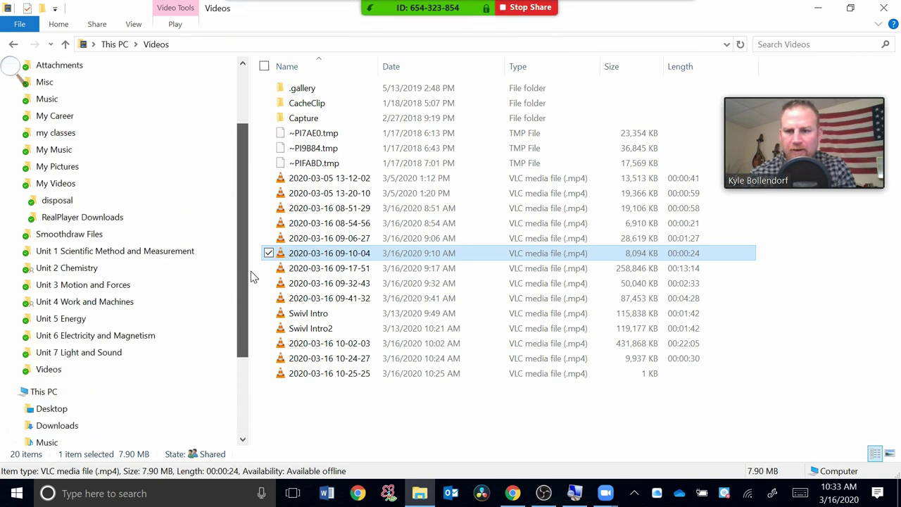
{"action": "left_click", "coordinate": [75, 288]}
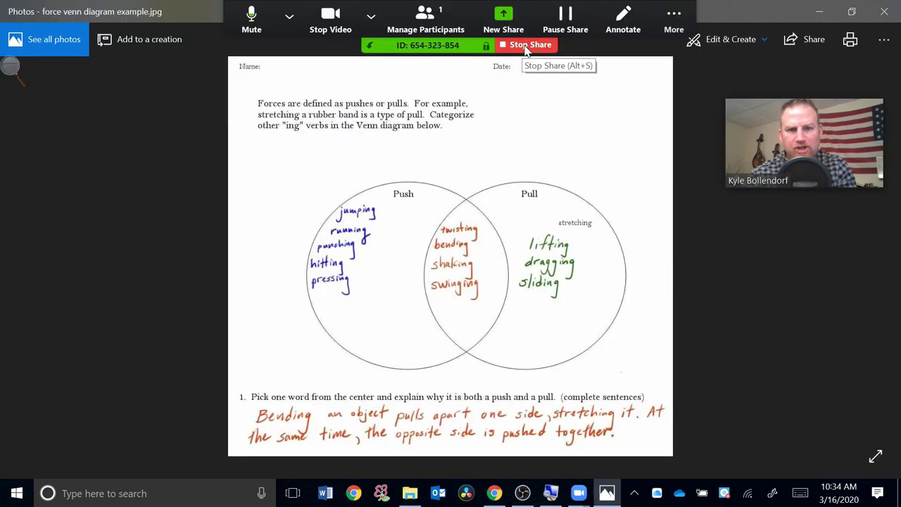
{"action": "left_click", "coordinate": [526, 46]}
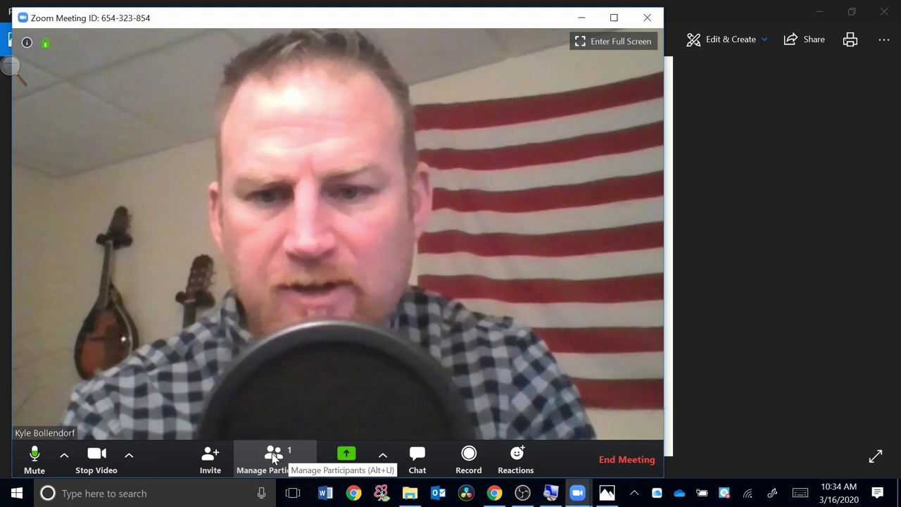
Review the participants list, then end the hosted meeting by choosing Leave Meeting.
{"action": "left_click", "coordinate": [273, 456]}
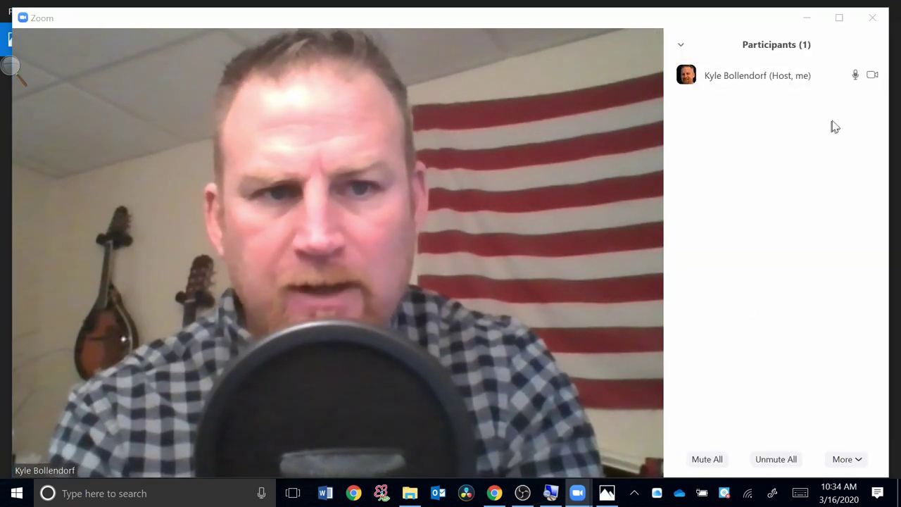
{"action": "mouse_move", "coordinate": [819, 92]}
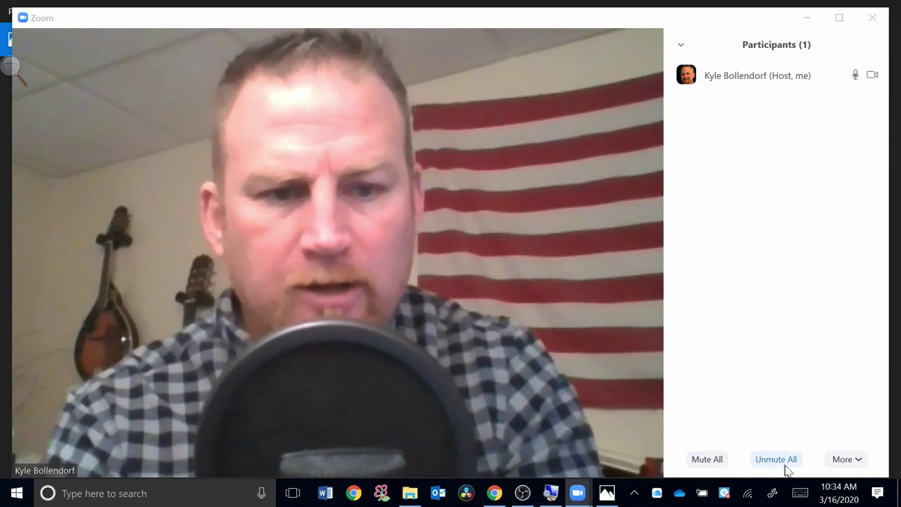
{"action": "mouse_move", "coordinate": [380, 424]}
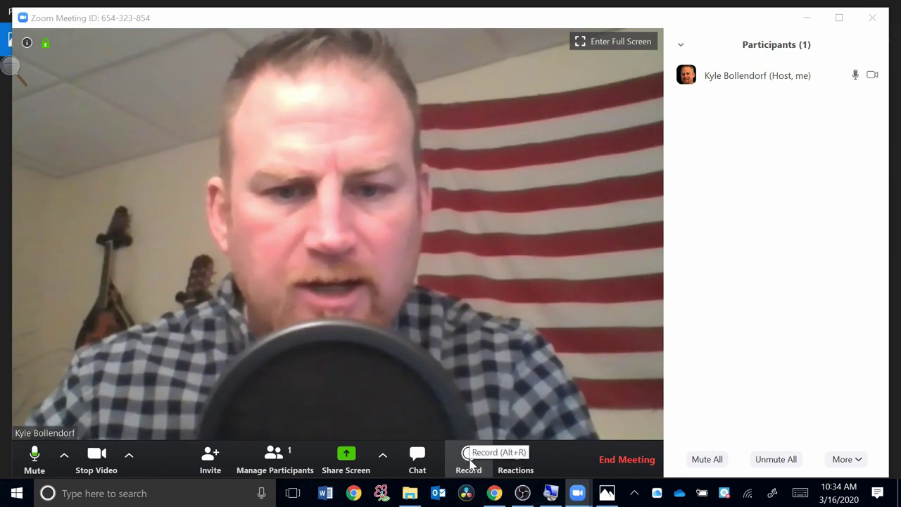
{"action": "left_click", "coordinate": [612, 460]}
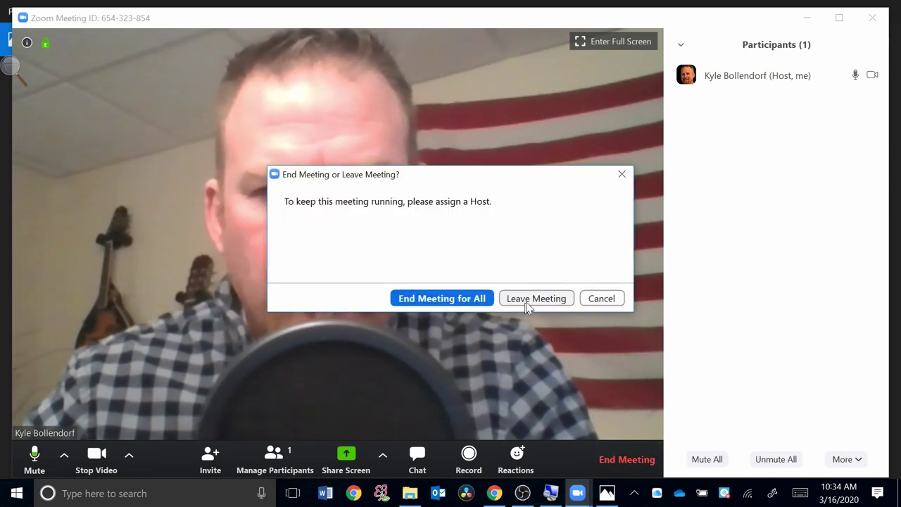
{"action": "left_click", "coordinate": [442, 298]}
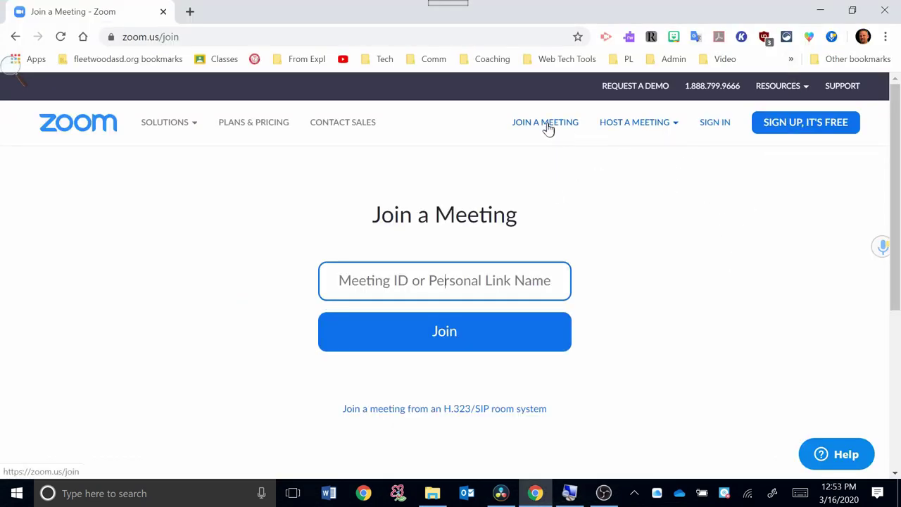
Join meeting 542 162 288 from the web by entering its ID and the meeting password.
{"action": "left_click", "coordinate": [547, 127]}
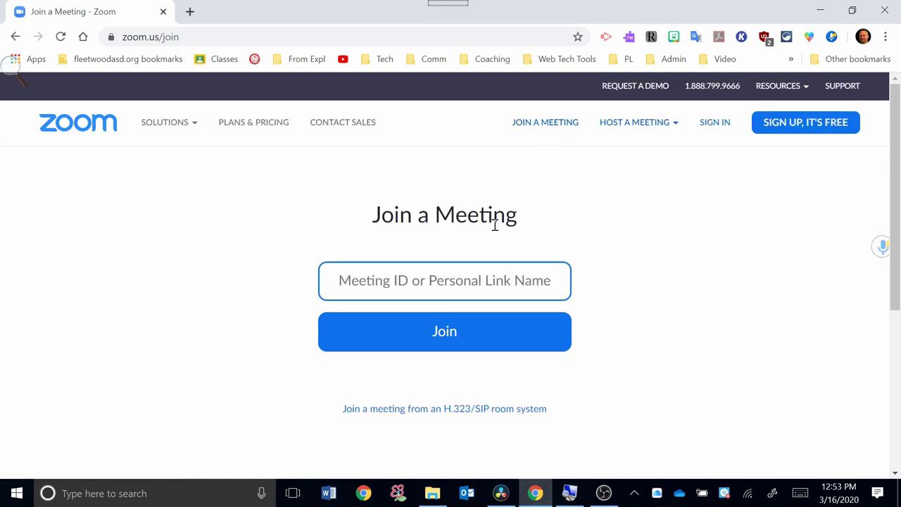
{"action": "type", "text": "542 "}
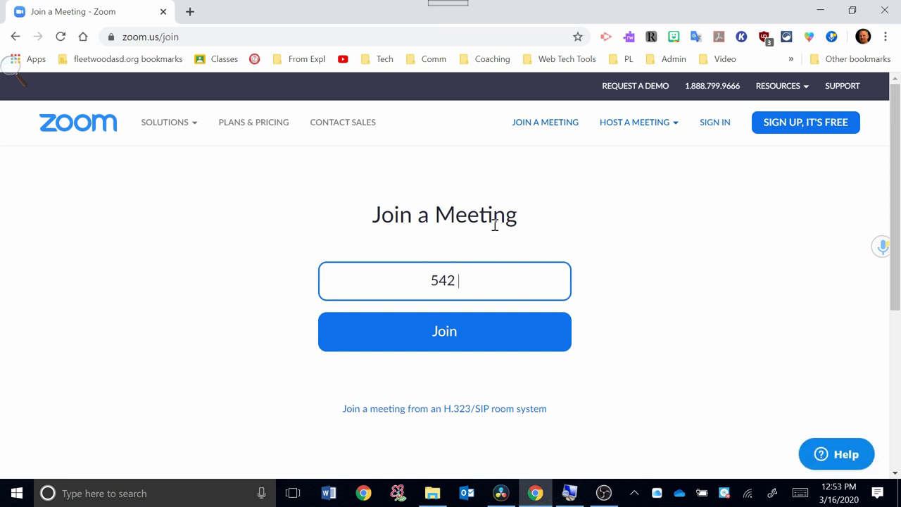
{"action": "type", "text": "162 "}
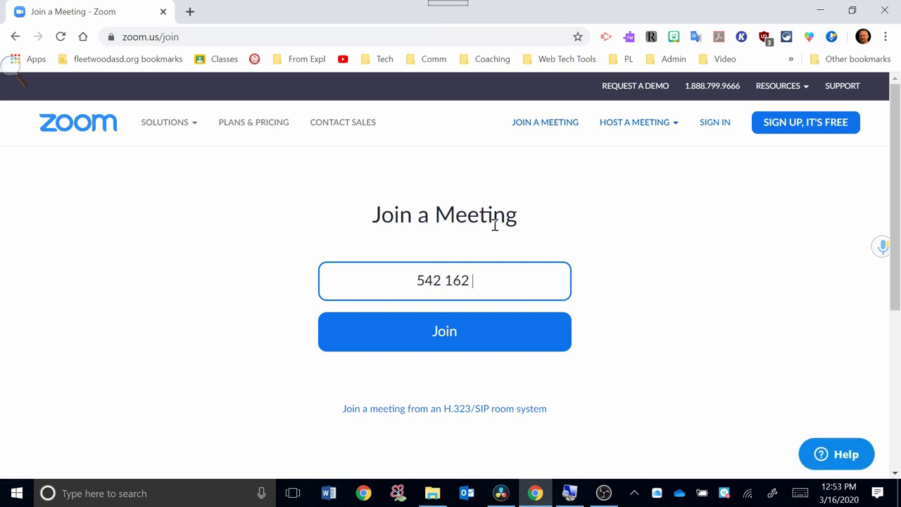
{"action": "type", "text": "2"}
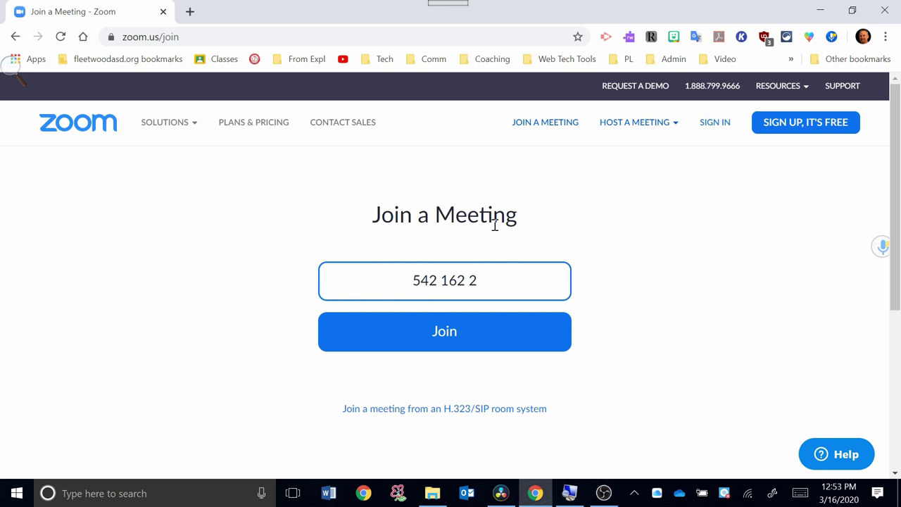
{"action": "type", "text": "88"}
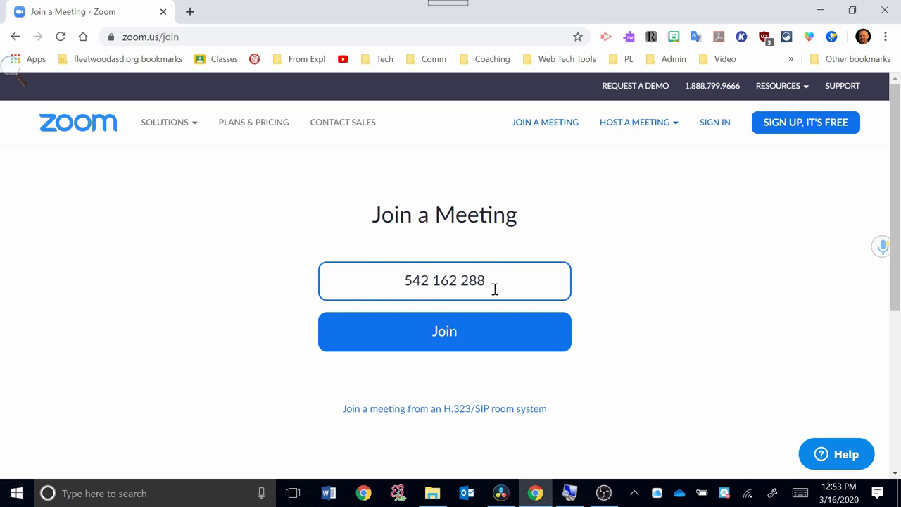
{"action": "left_click", "coordinate": [446, 347]}
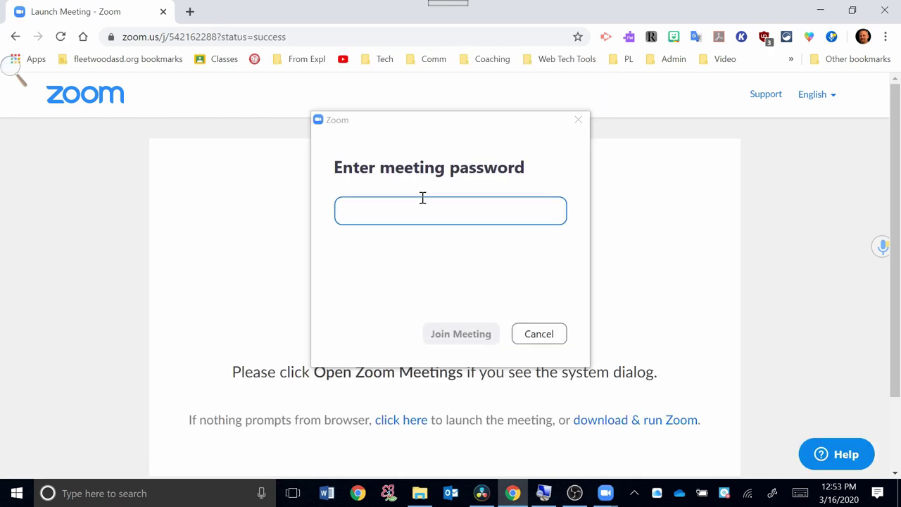
{"action": "left_click", "coordinate": [474, 220]}
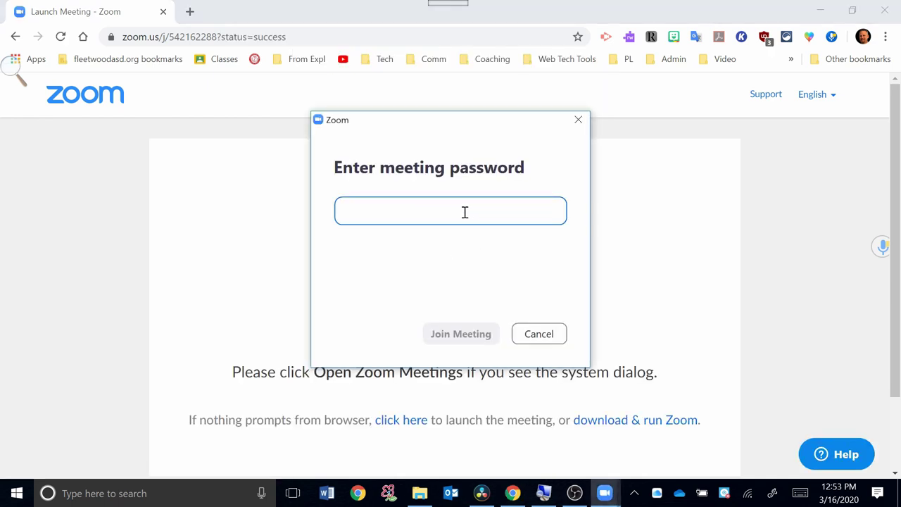
{"action": "type", "text": "*"}
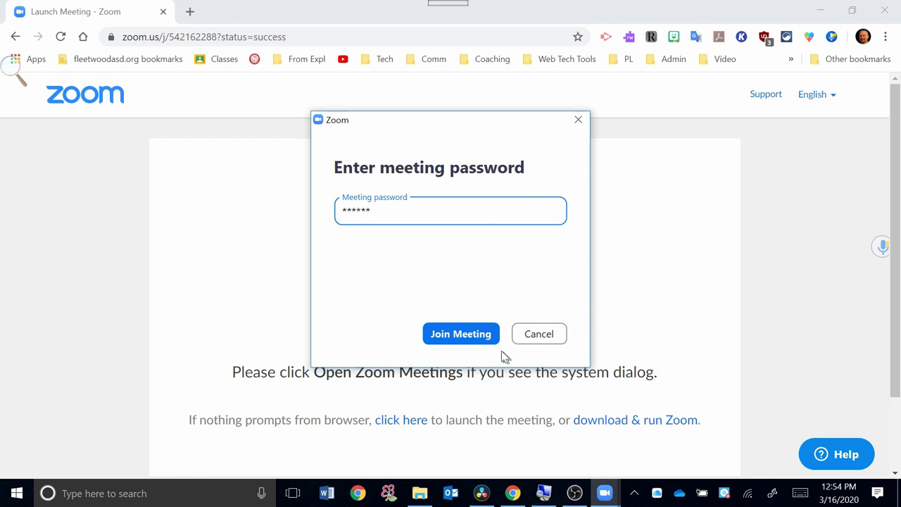
{"action": "left_click", "coordinate": [472, 341]}
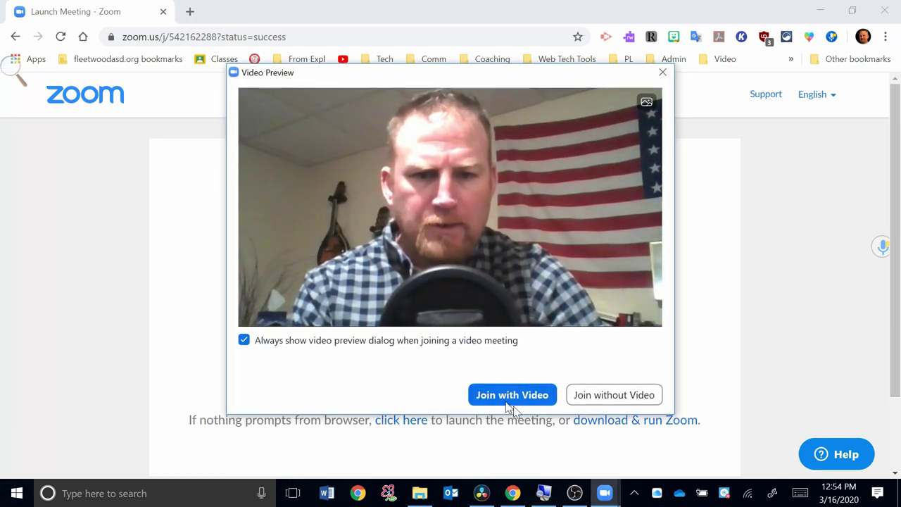
{"action": "left_click", "coordinate": [505, 397]}
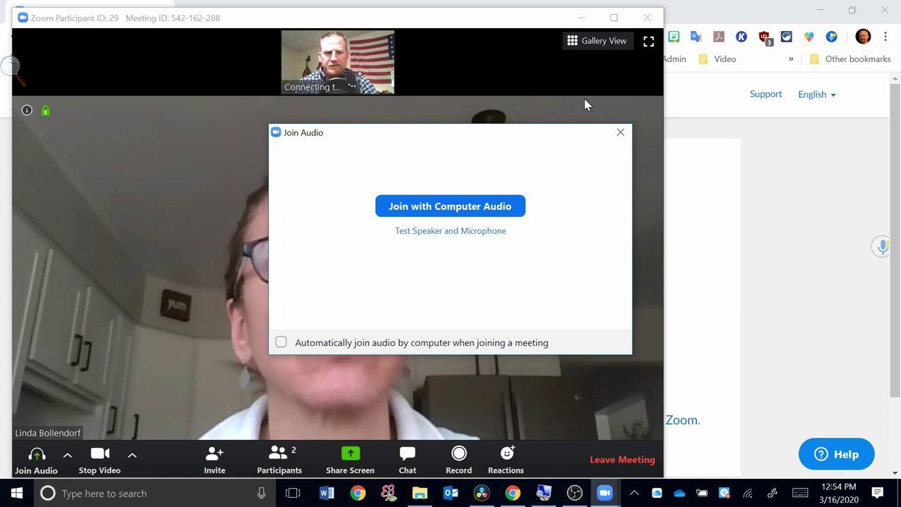
{"action": "left_click", "coordinate": [620, 133]}
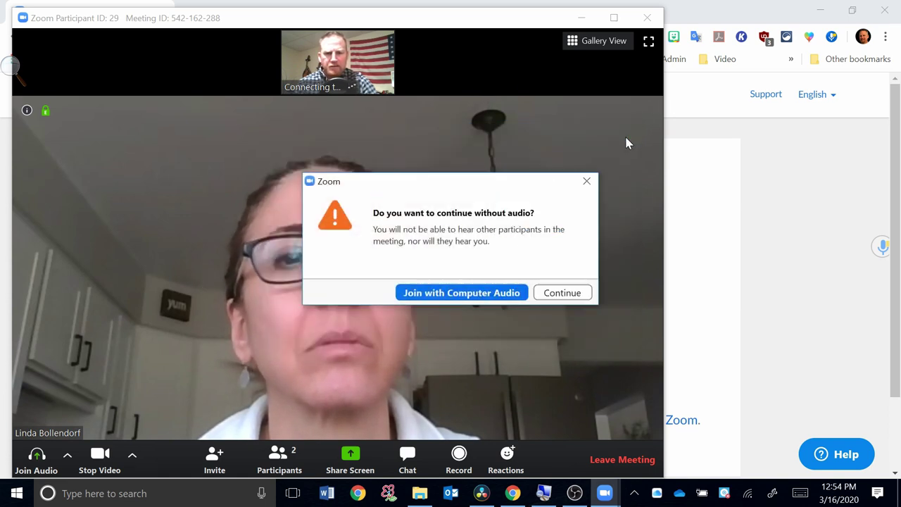